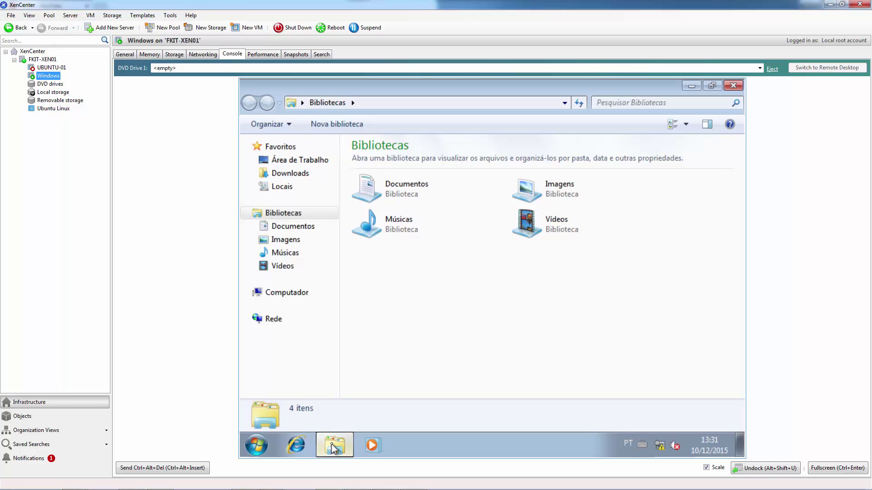
# Browse to the C:\Windows\System32 folder inside the Windows virtual machine.
pyautogui.click(289, 295)
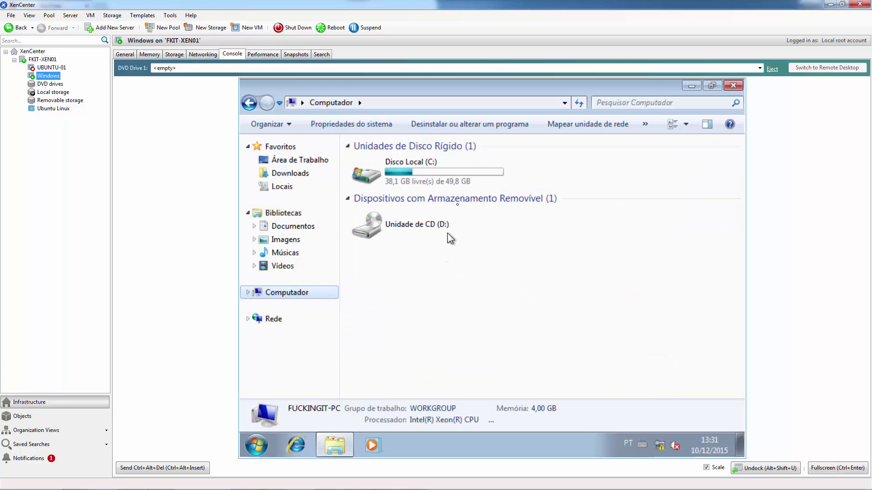
pyautogui.click(425, 177)
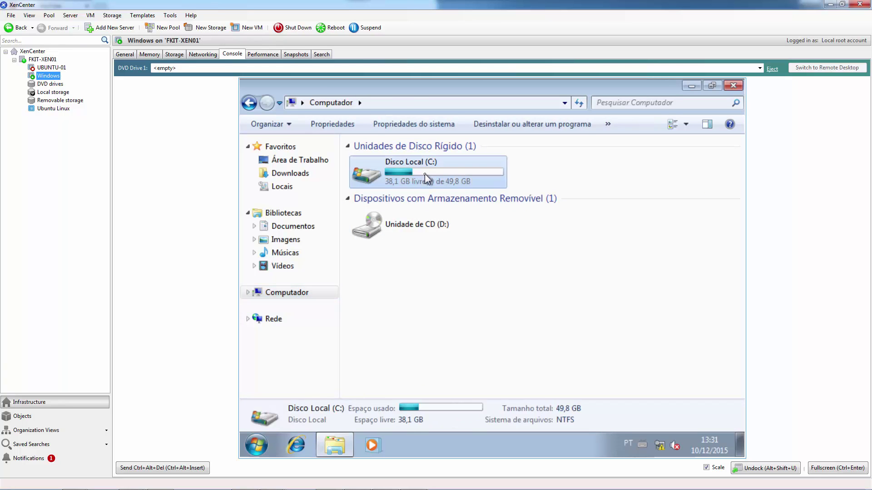
pyautogui.doubleClick(426, 177)
pyautogui.click(391, 214)
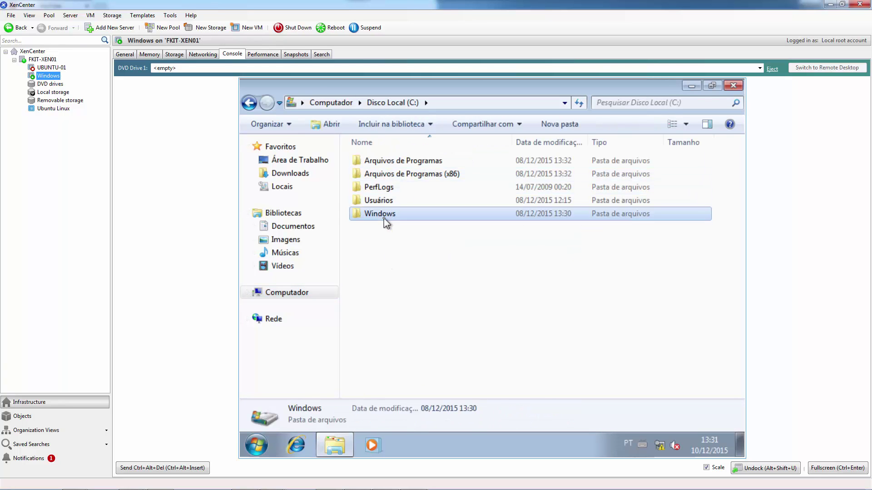
pyautogui.doubleClick(408, 217)
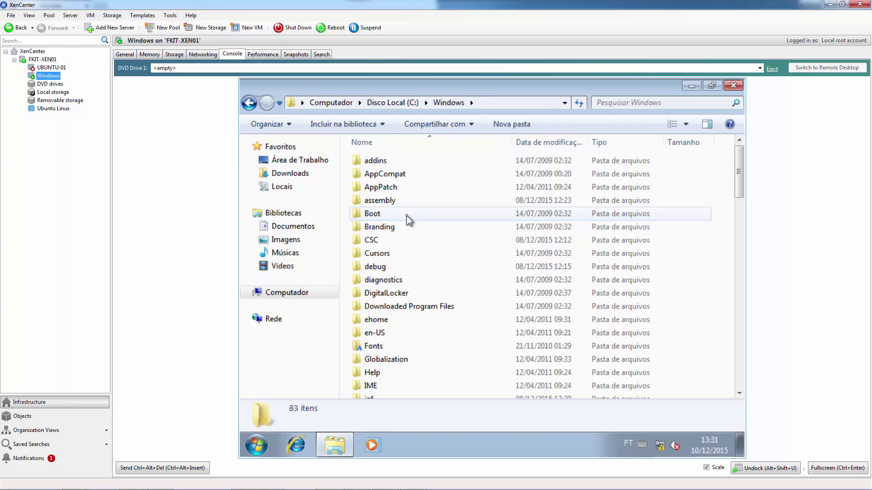
pyautogui.press('s')
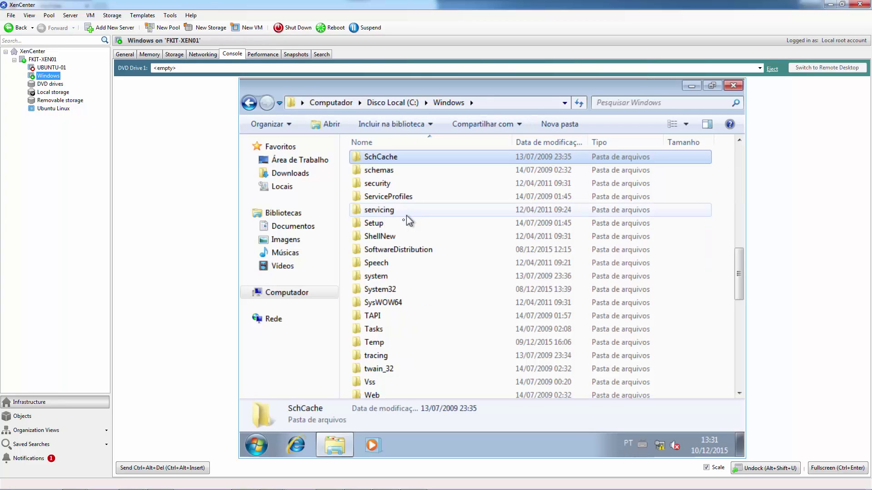
pyautogui.click(383, 290)
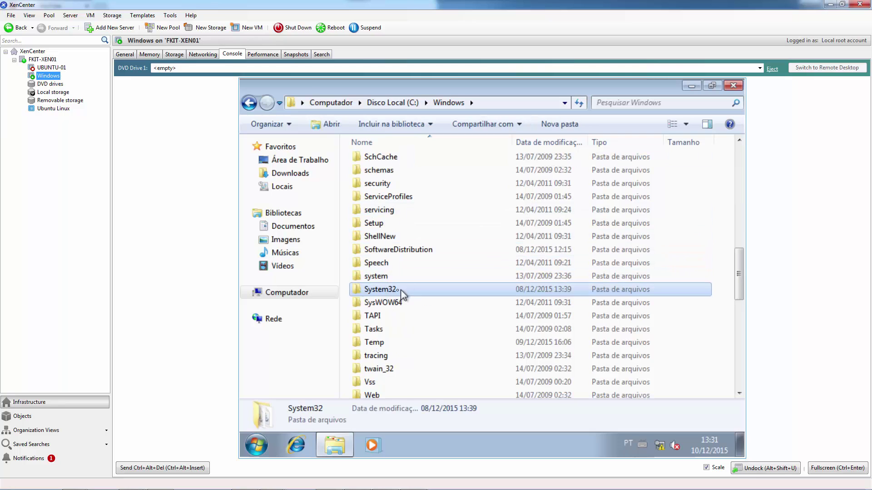
pyautogui.doubleClick(397, 292)
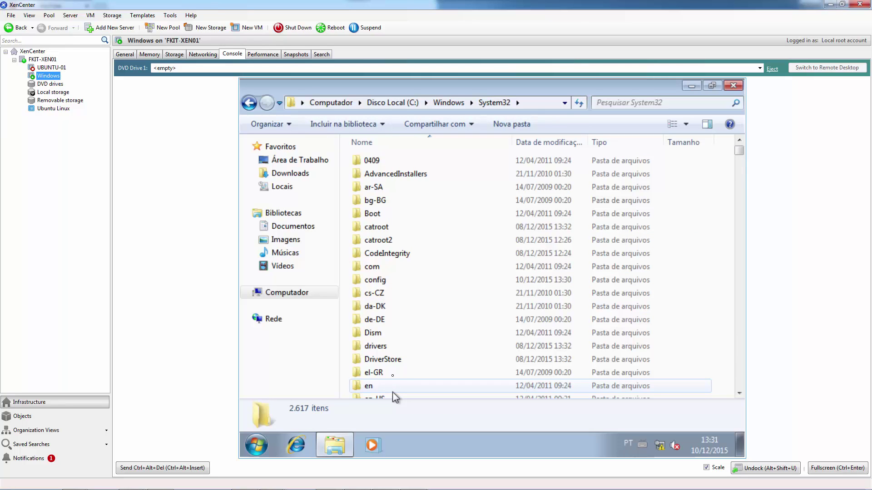
# Open the sysprep folder within System32 and launch the sysprep application.
pyautogui.press('s')
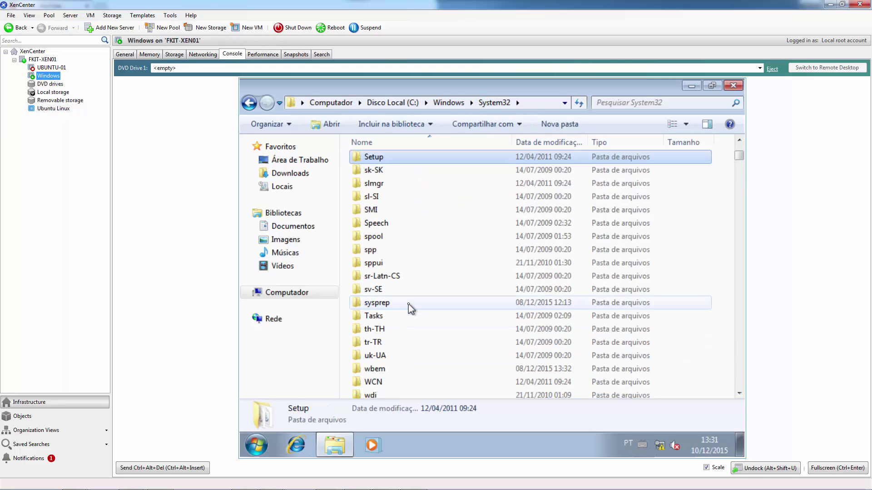
pyautogui.click(408, 304)
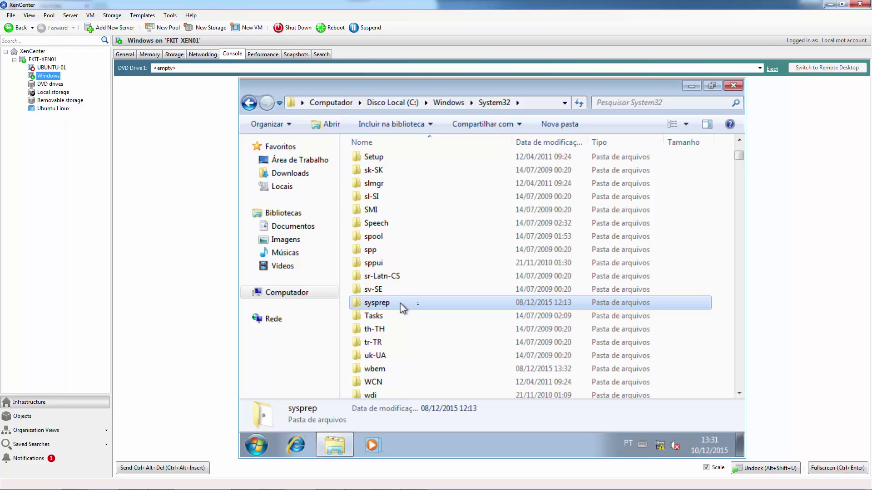
pyautogui.doubleClick(410, 304)
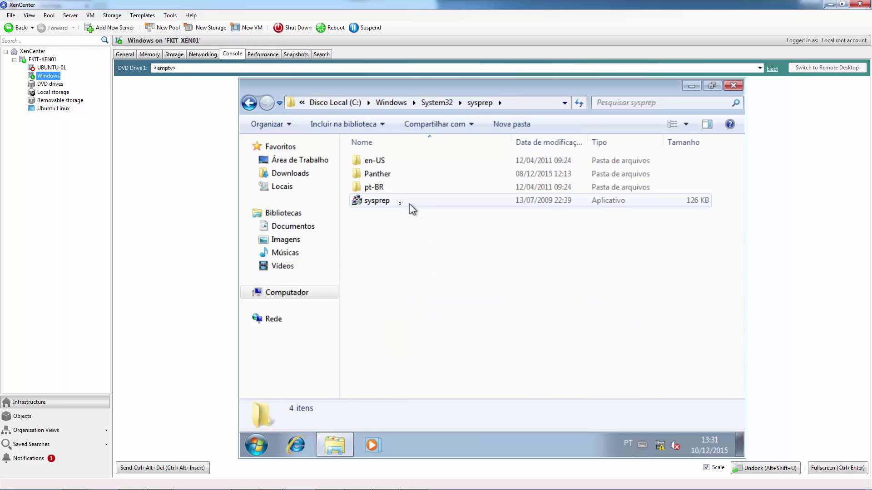
pyautogui.doubleClick(375, 208)
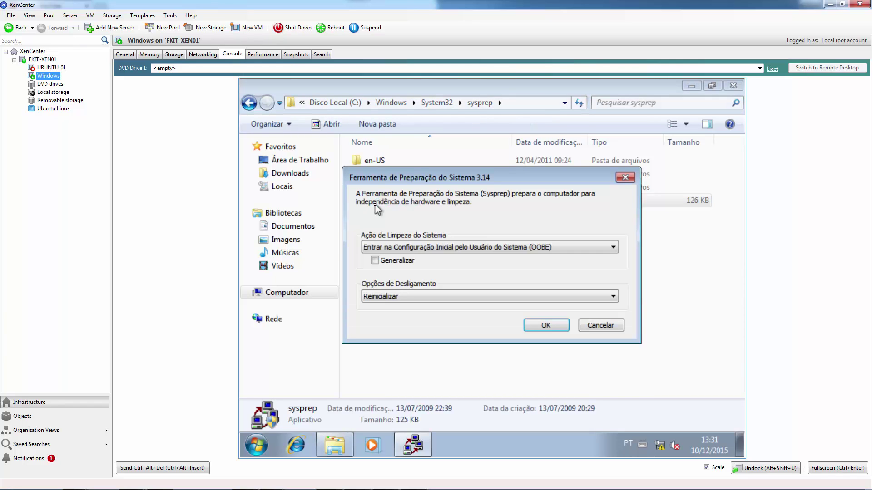
# Run Sysprep with the OOBE cleanup action, Generalizar enabled and the shutdown option set to Desligar.
pyautogui.click(477, 248)
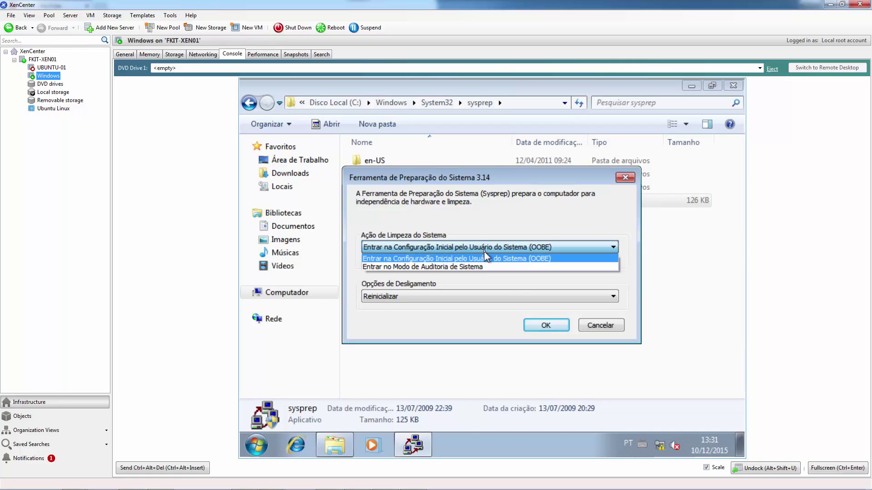
pyautogui.click(541, 259)
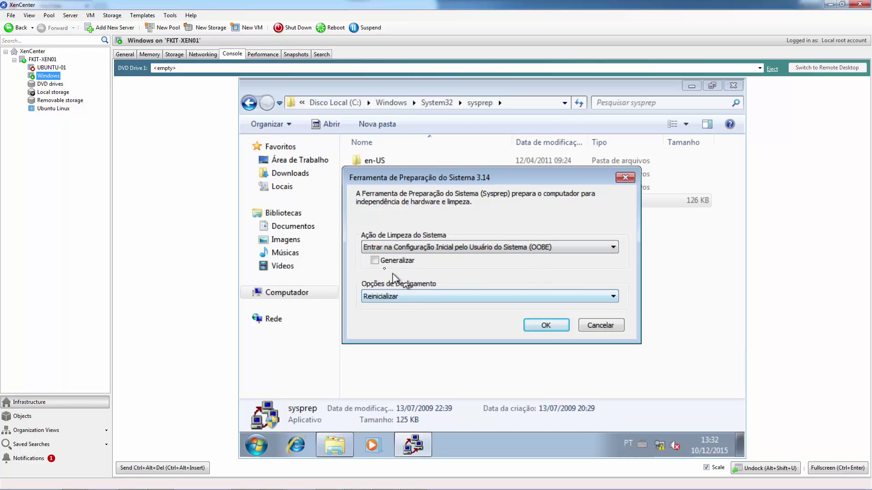
pyautogui.click(375, 261)
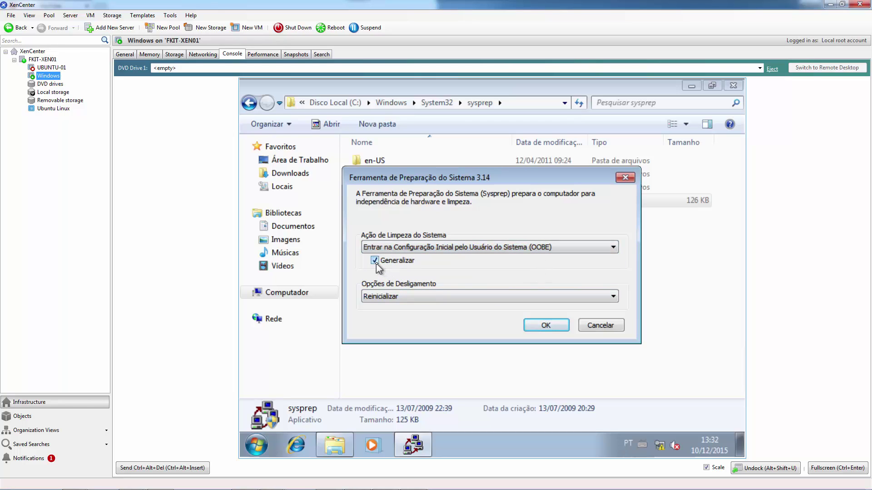
pyautogui.click(428, 300)
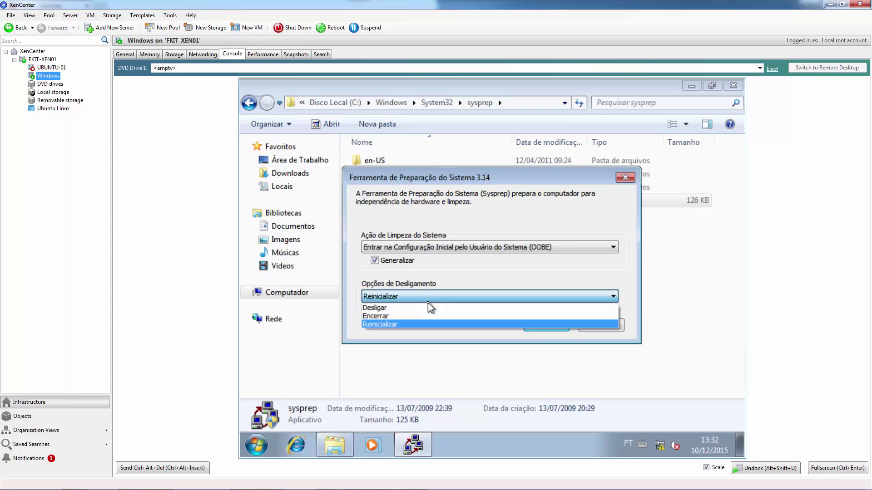
pyautogui.click(458, 309)
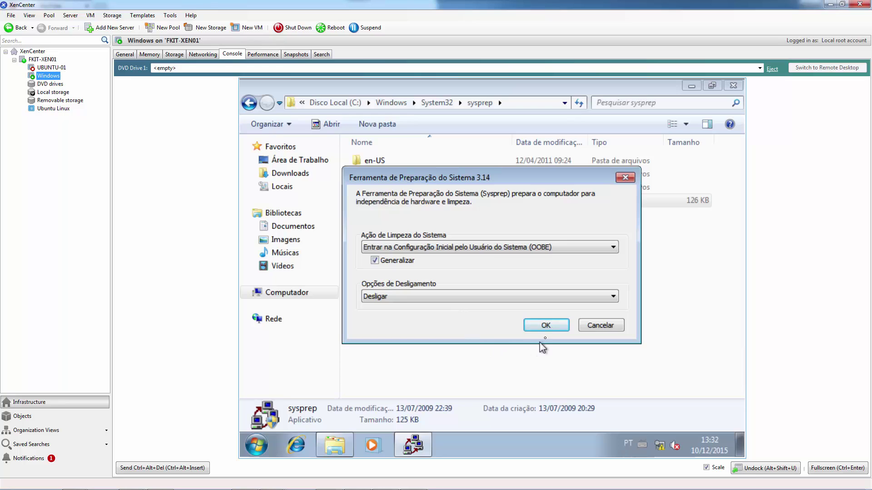
pyautogui.click(544, 327)
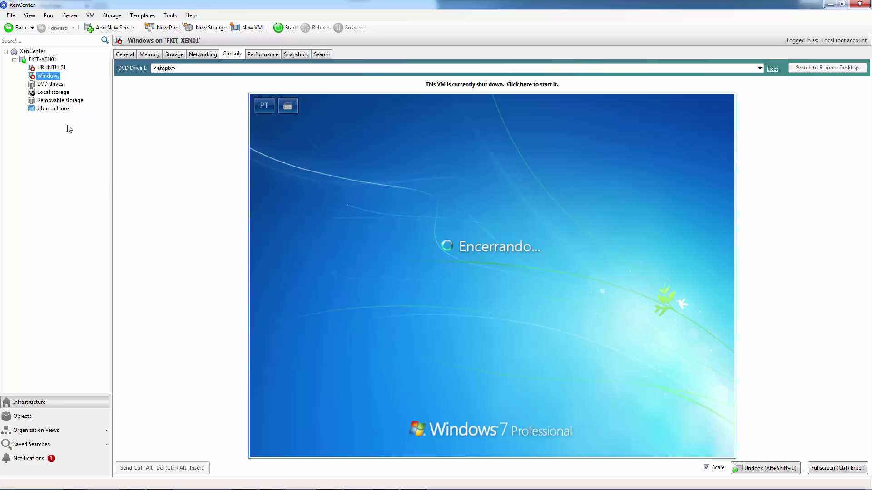
# Convert the shut-down Windows VM to a template and confirm the conversion.
pyautogui.rightClick(51, 79)
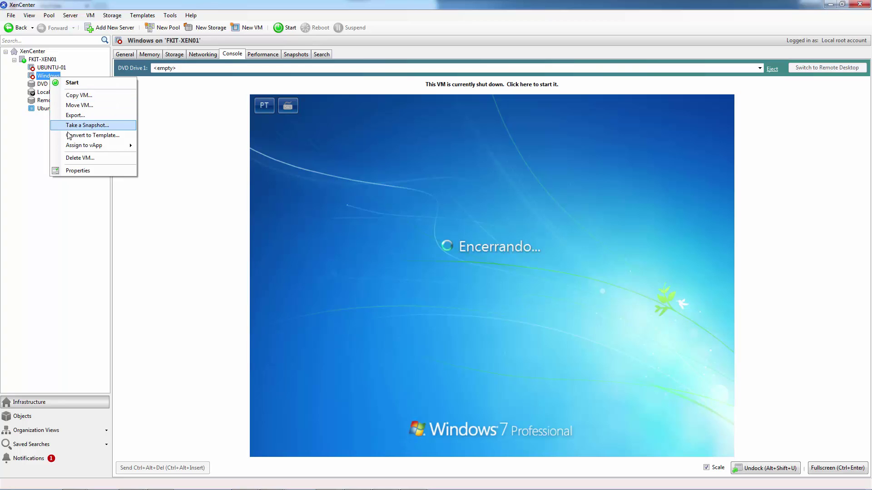
pyautogui.click(88, 137)
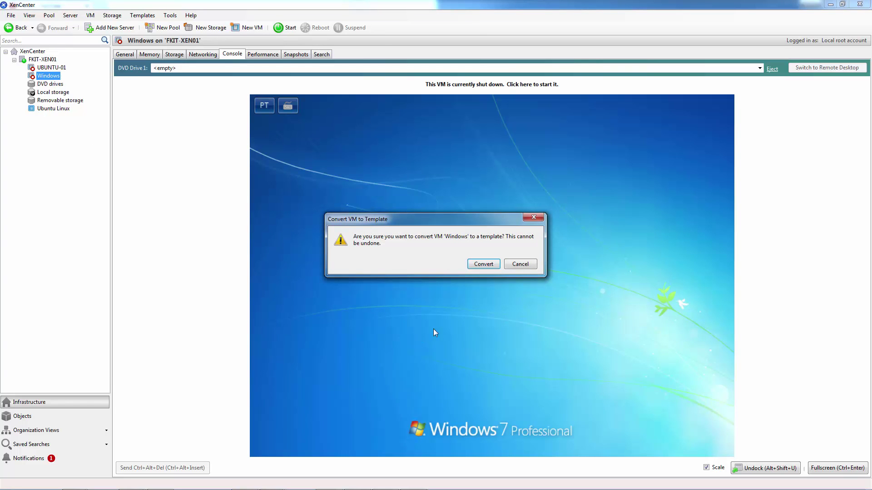
pyautogui.click(484, 266)
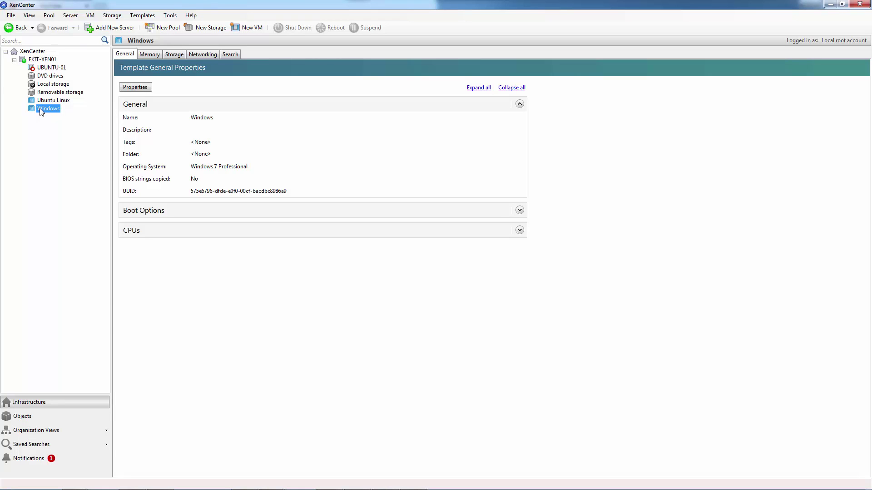
# Start a new VM from the Windows template and name it WINDOWS-01.
pyautogui.rightClick(41, 111)
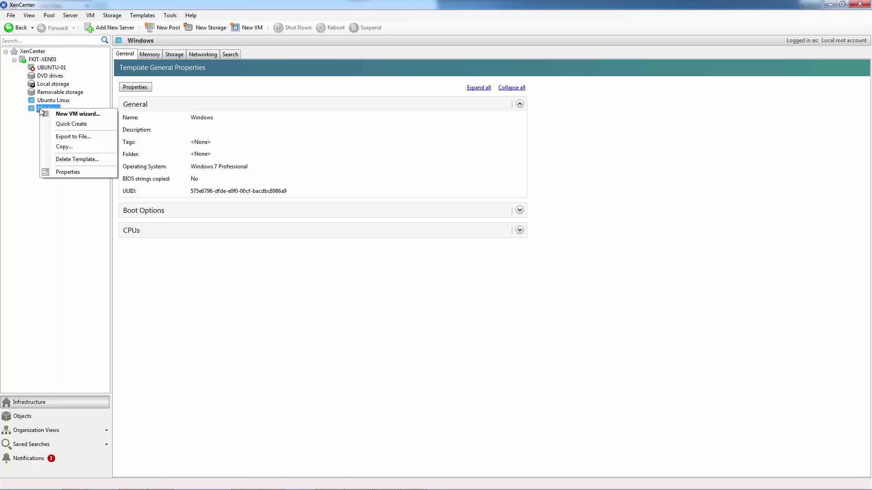
pyautogui.click(77, 115)
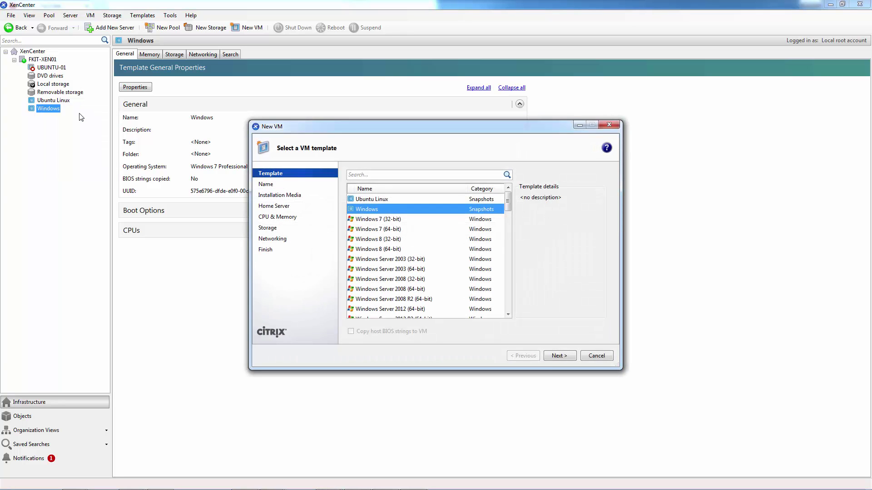
pyautogui.click(560, 357)
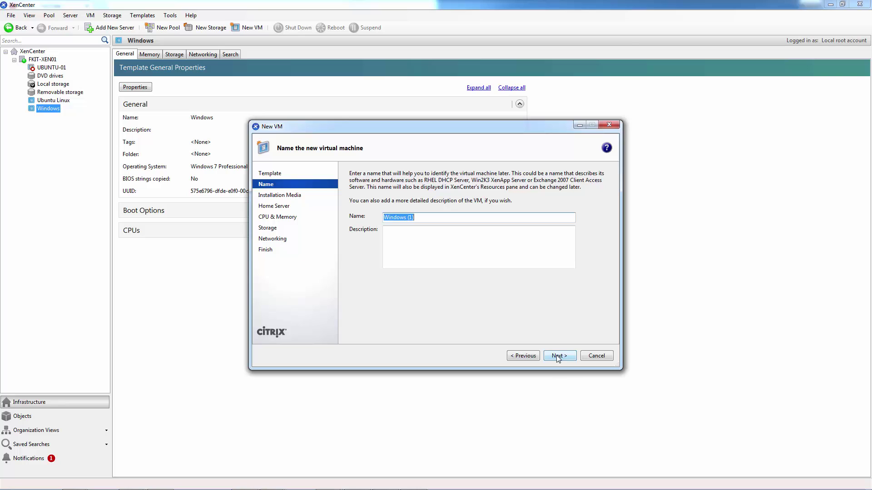
pyautogui.press('BackSpace')
pyautogui.write('WINDOWS-01')
pyautogui.click(561, 358)
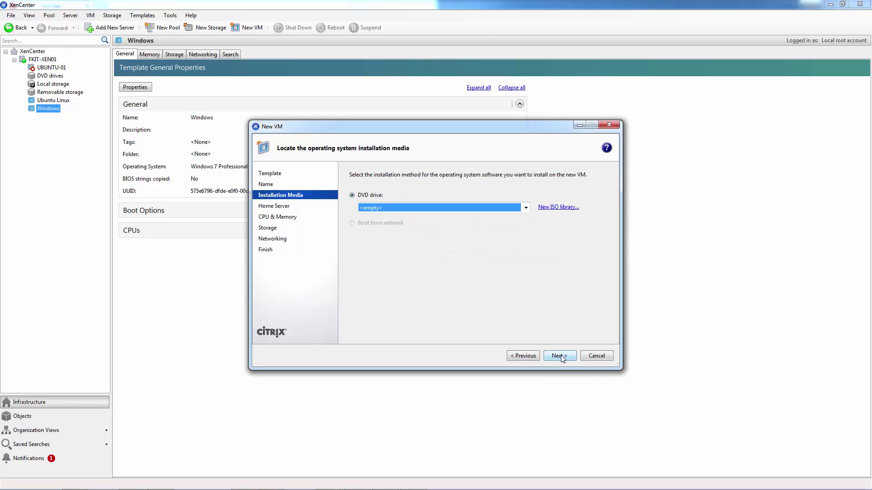
# Keep the new VM's DVD drive installation media set to <empty>.
pyautogui.click(526, 208)
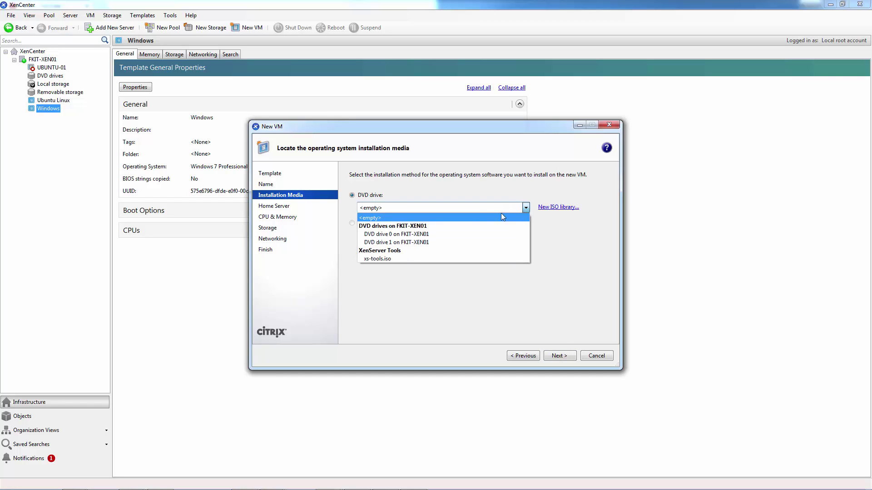
pyautogui.click(379, 219)
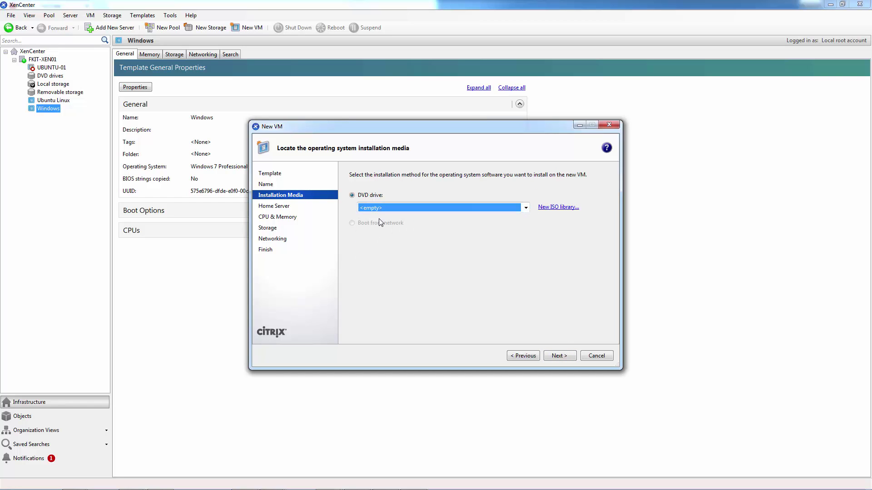
pyautogui.click(561, 356)
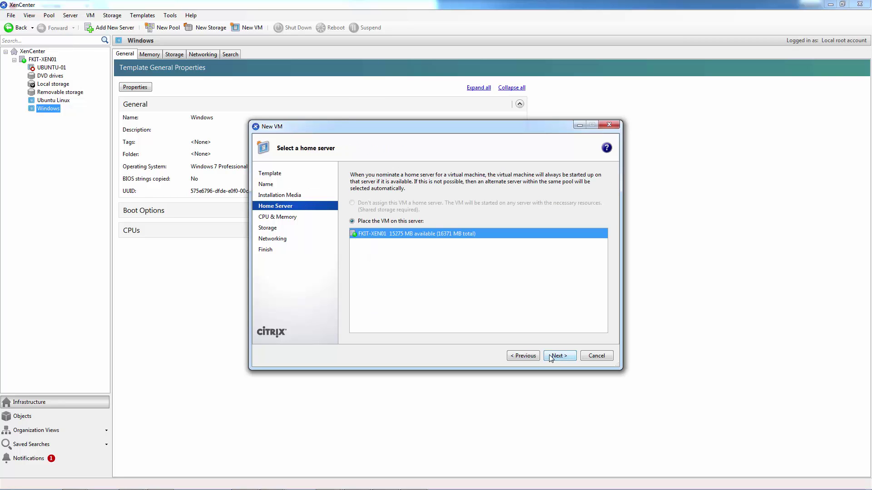
# Accept the default home server, CPU, memory, storage and networking settings and create the VM with automatic start.
pyautogui.click(563, 358)
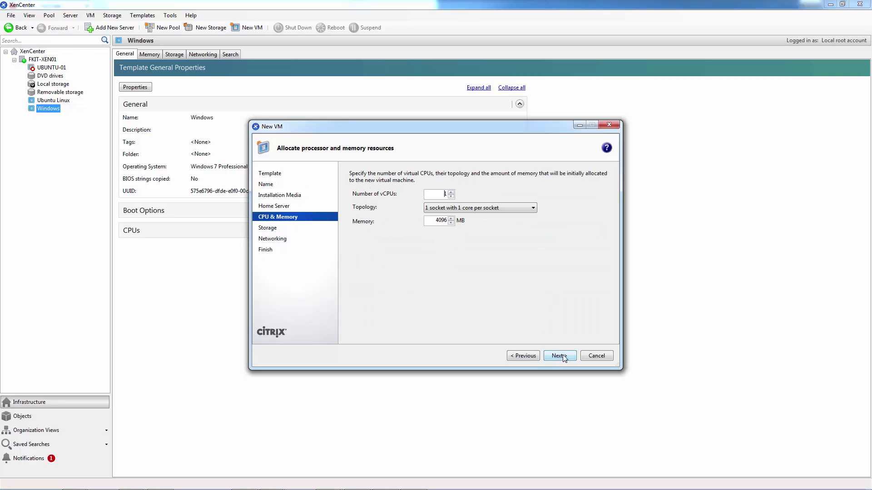
pyautogui.click(563, 357)
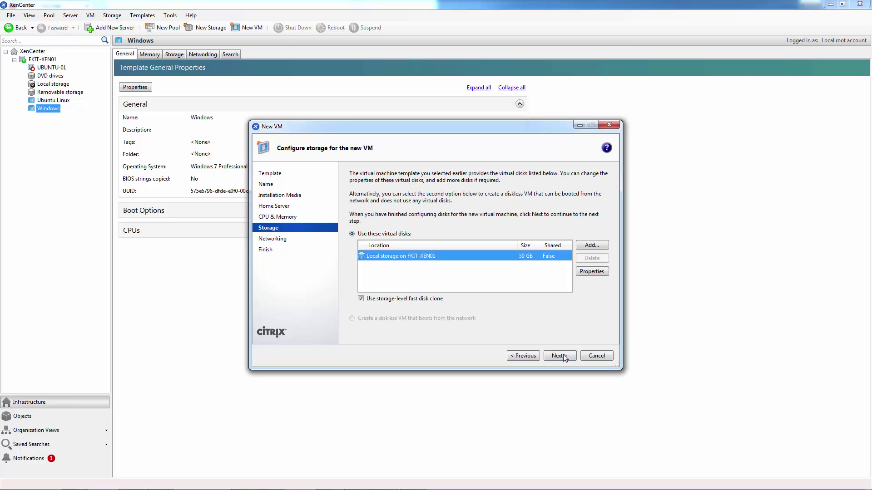
pyautogui.click(561, 357)
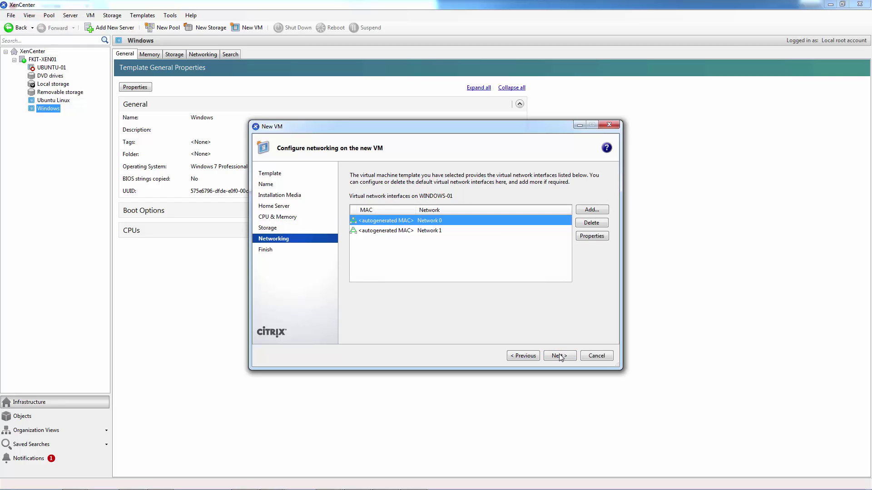
pyautogui.click(561, 357)
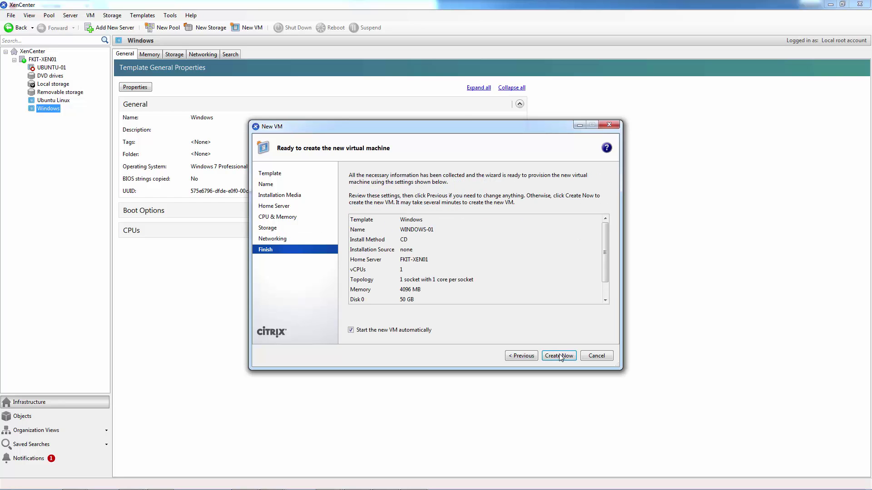
pyautogui.click(559, 356)
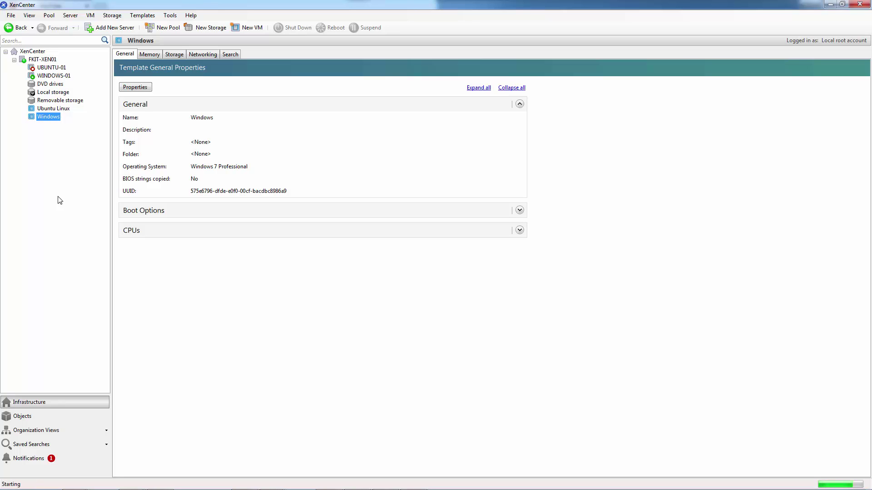
# Open the console of WINDOWS-01 and accept the Brasil region, Português (Brasil) format and ABNT2 keyboard in Windows setup.
pyautogui.click(47, 76)
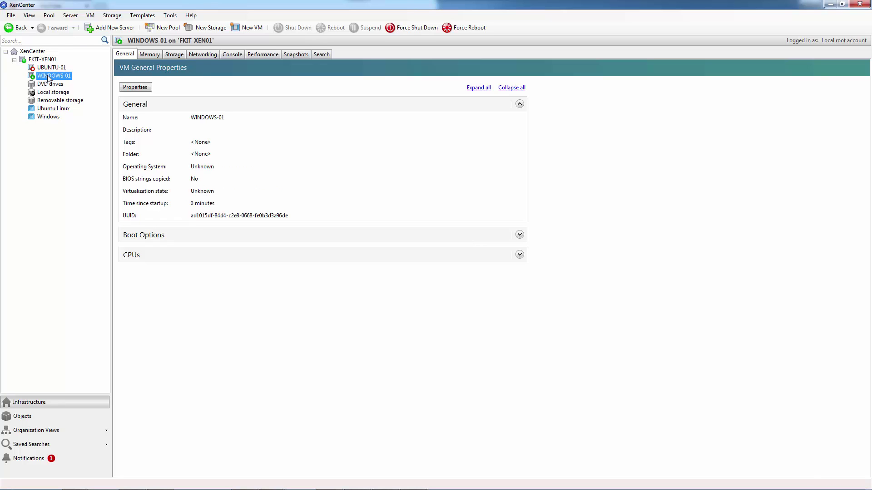
pyautogui.click(230, 55)
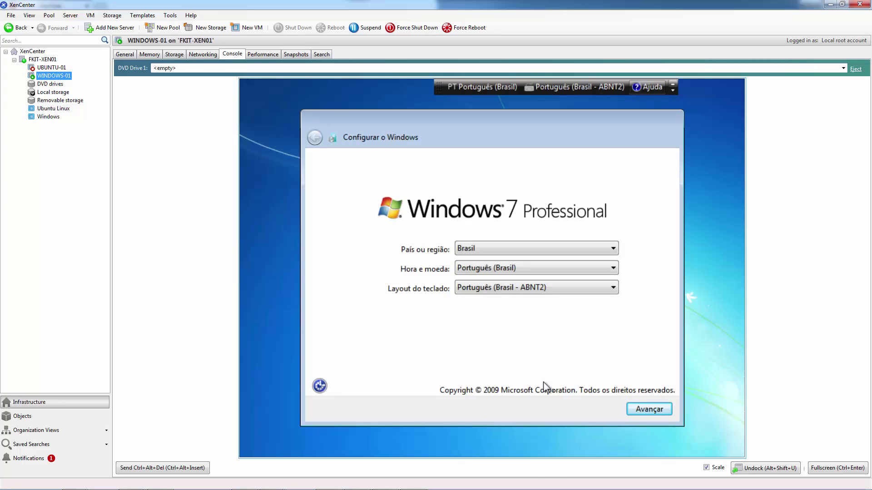
pyautogui.click(644, 411)
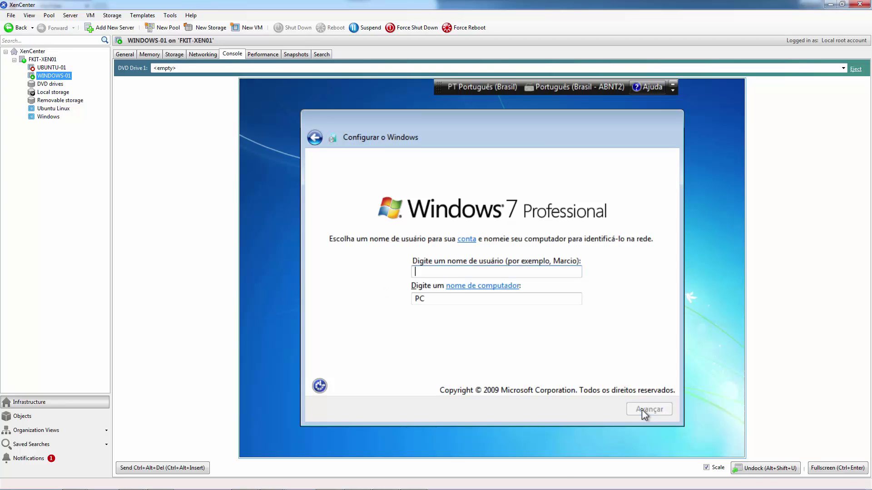
# Set the Windows user name to windows and keep the suggested computer name windows-PC.
pyautogui.write('win')
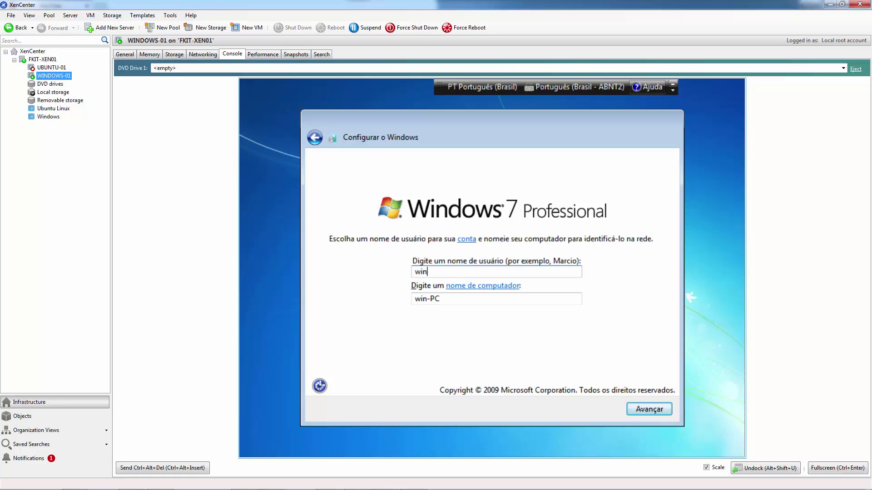
pyautogui.write('dows')
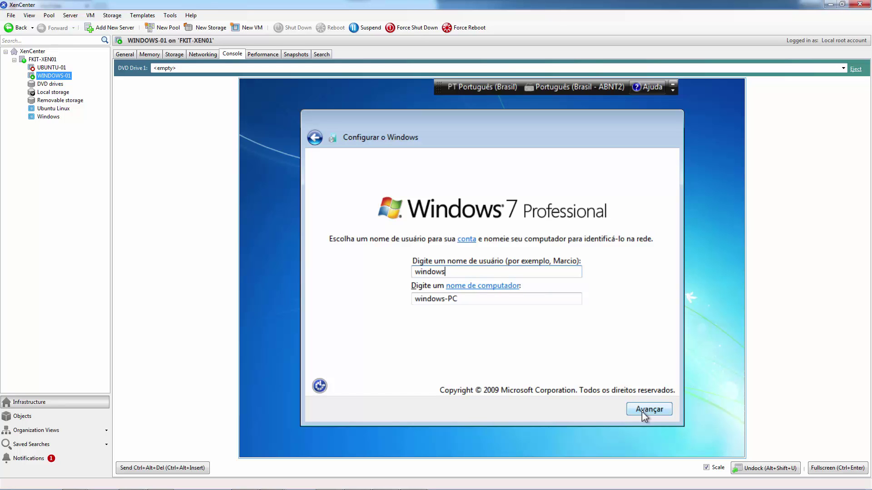
pyautogui.click(650, 410)
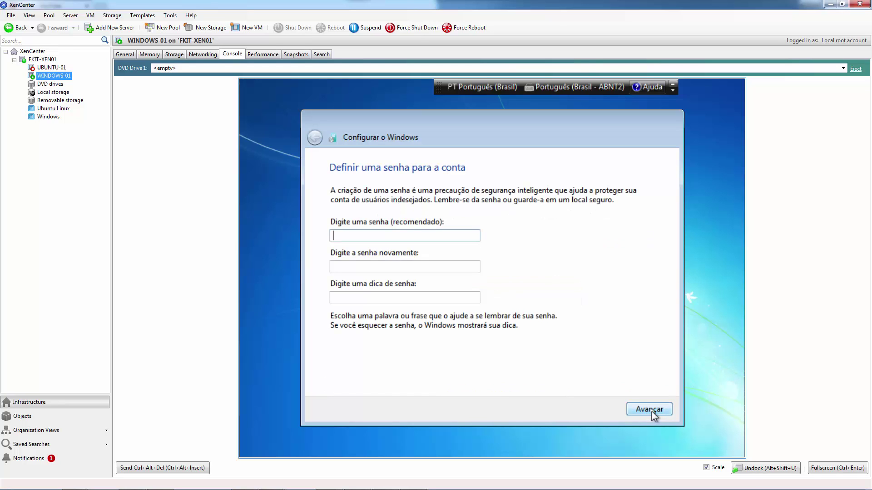
# Enter and confirm the account password and set the password hint to DBZ.
pyautogui.write('*********')
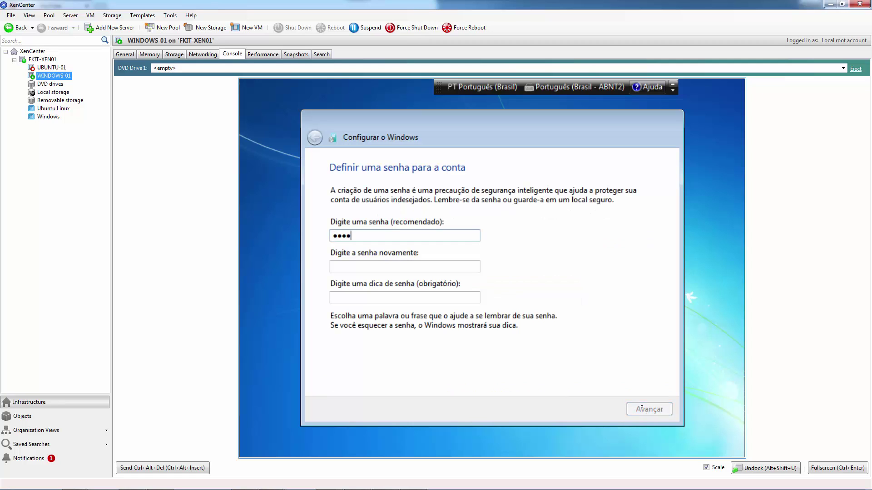
pyautogui.write('***')
pyautogui.press('Tab')
pyautogui.write('******')
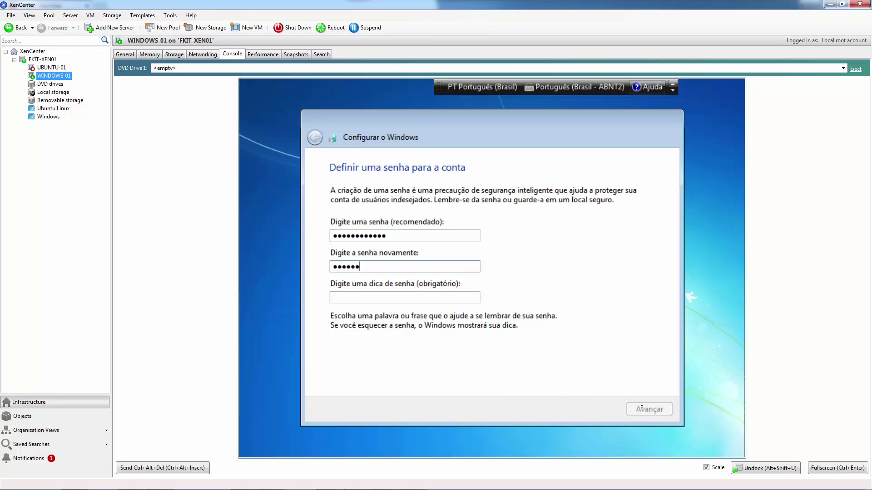
pyautogui.write('******')
pyautogui.press('Tab')
pyautogui.write('DBZ')
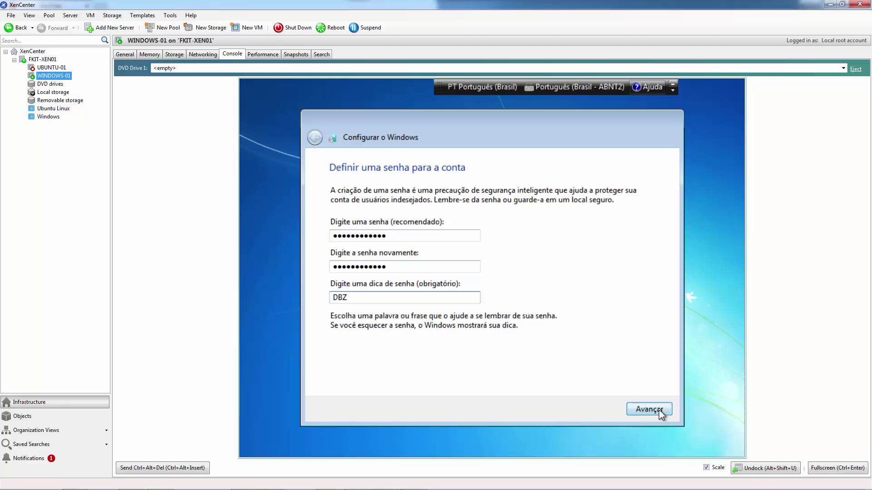
pyautogui.click(647, 409)
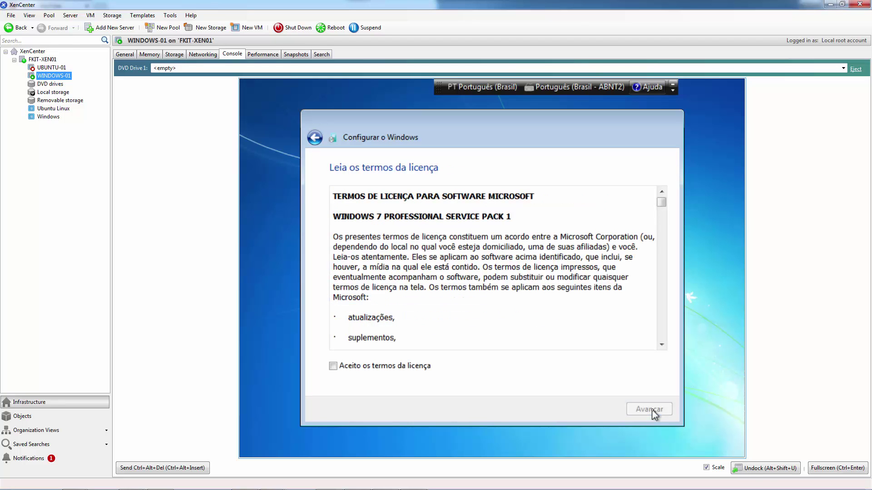
# Accept the Windows license terms and choose the recommended update and protection settings (Usar configurações recomendadas).
pyautogui.click(334, 369)
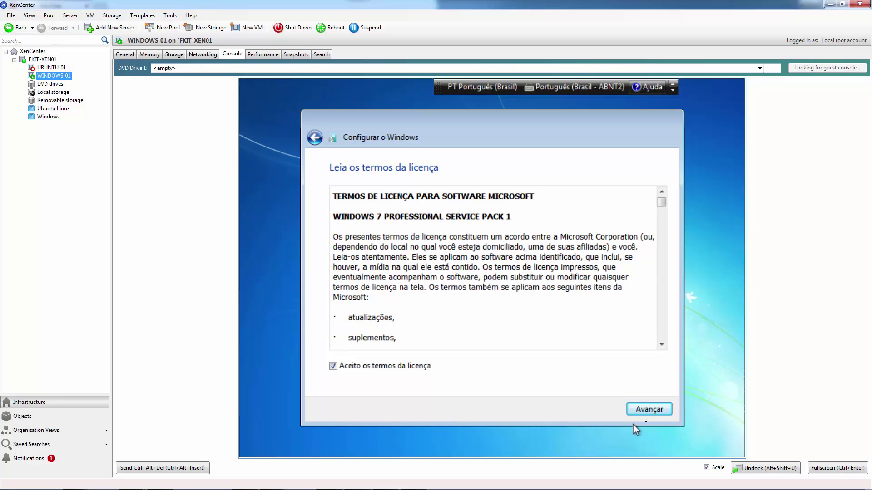
pyautogui.click(648, 414)
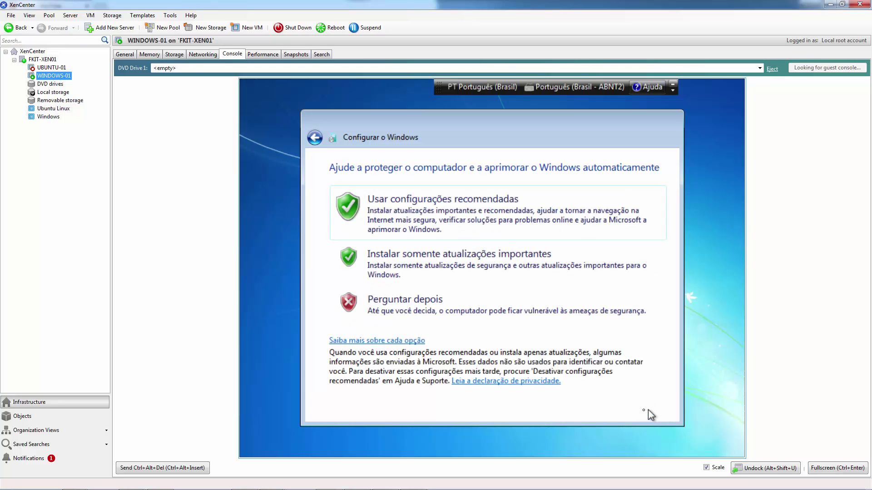
pyautogui.click(505, 212)
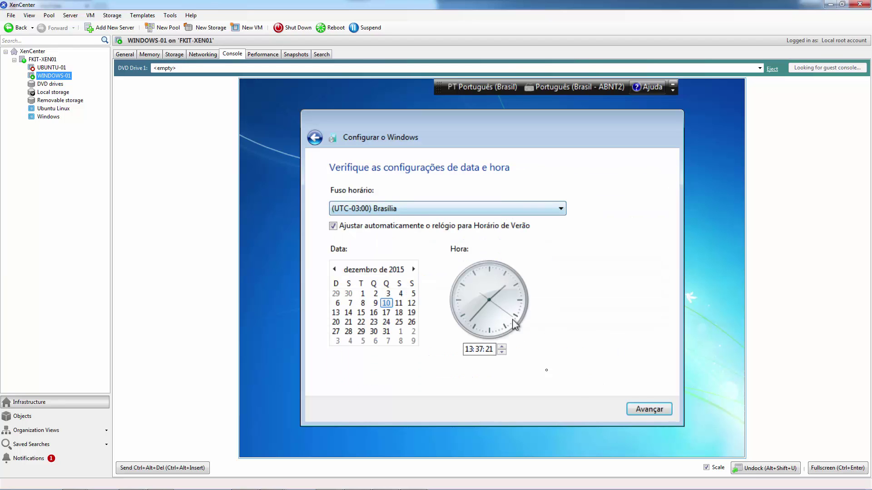
# Accept the (UTC-03:00) Brasília time zone with the shown date and time, and set the network location to Rede de Trabalho.
pyautogui.click(654, 413)
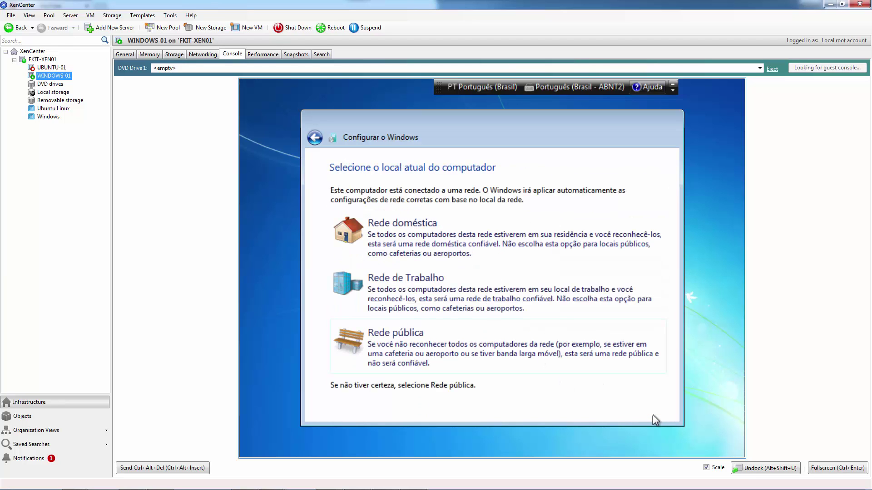
pyautogui.click(523, 294)
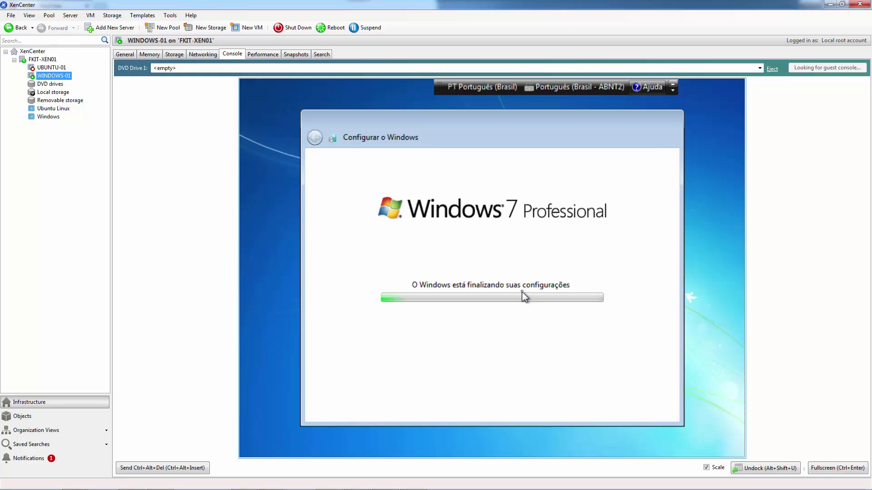